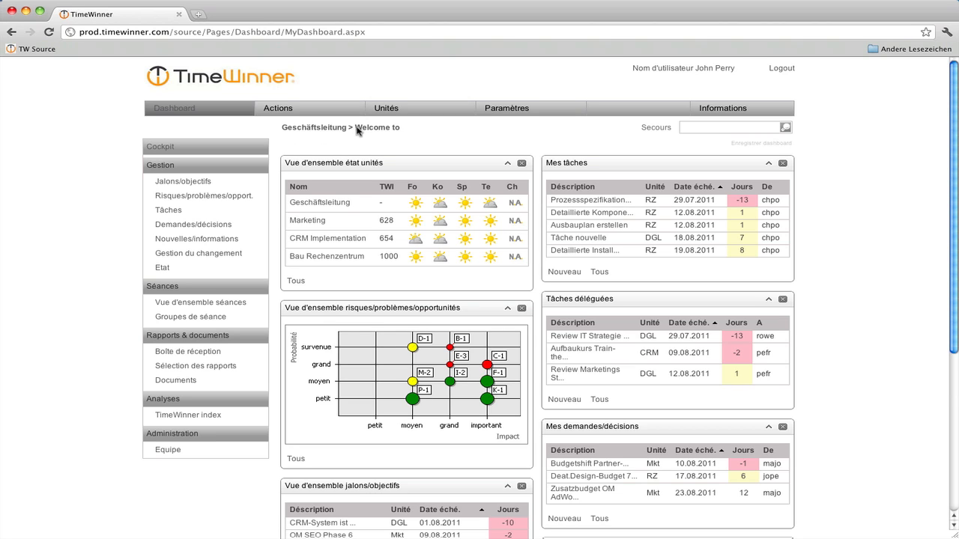
mouse_move(385, 111)
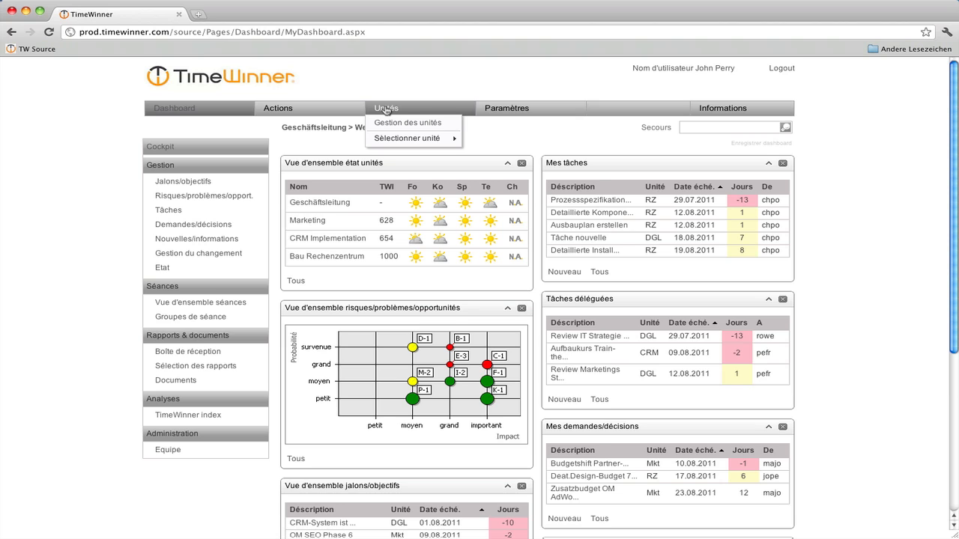
mouse_move(403, 141)
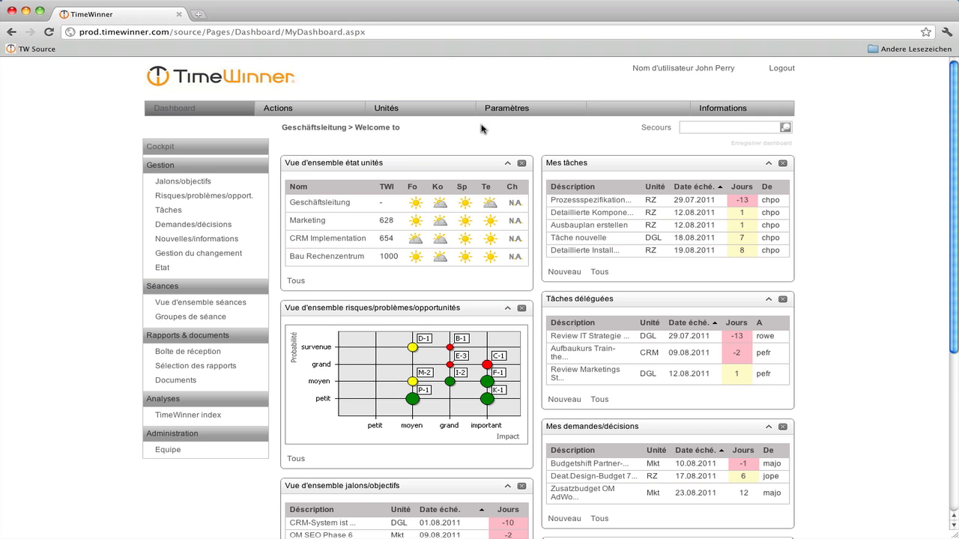
- Create a new entry in Jalons/objectifs named "Nouveau objectif" with the description "Texte nouveau objectif"
click(179, 184)
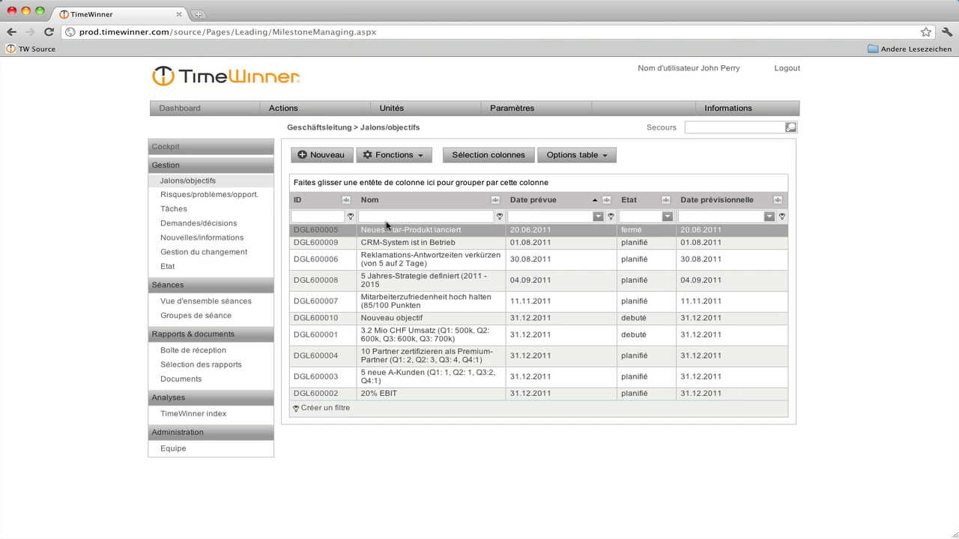
click(324, 158)
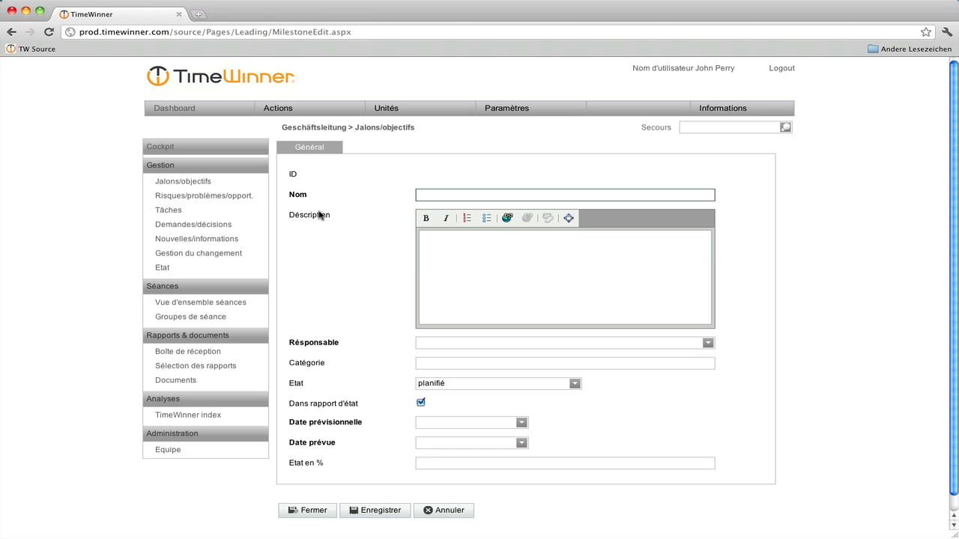
click(442, 197)
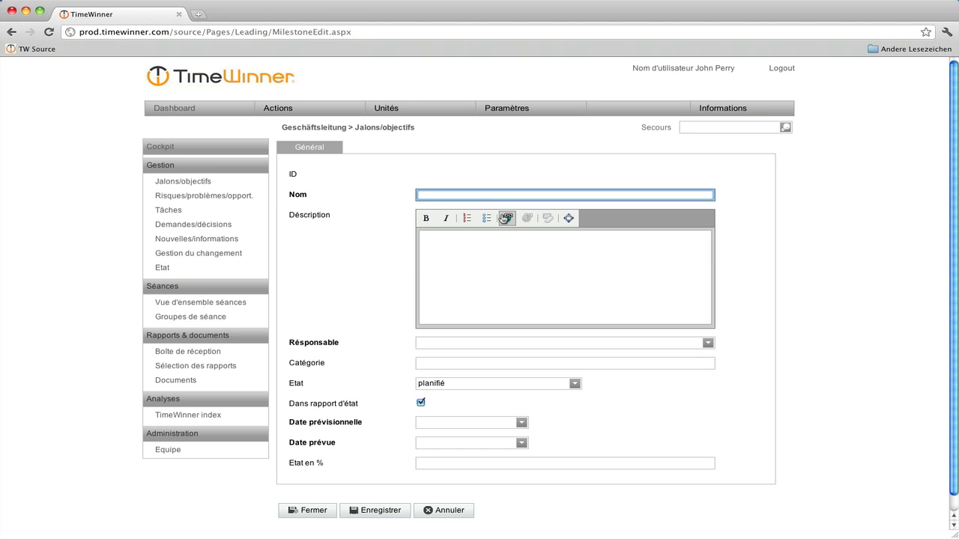
text(Nouvell)
key(BackSpace)
key(BackSpace)
key(BackSpace)
key(Down)
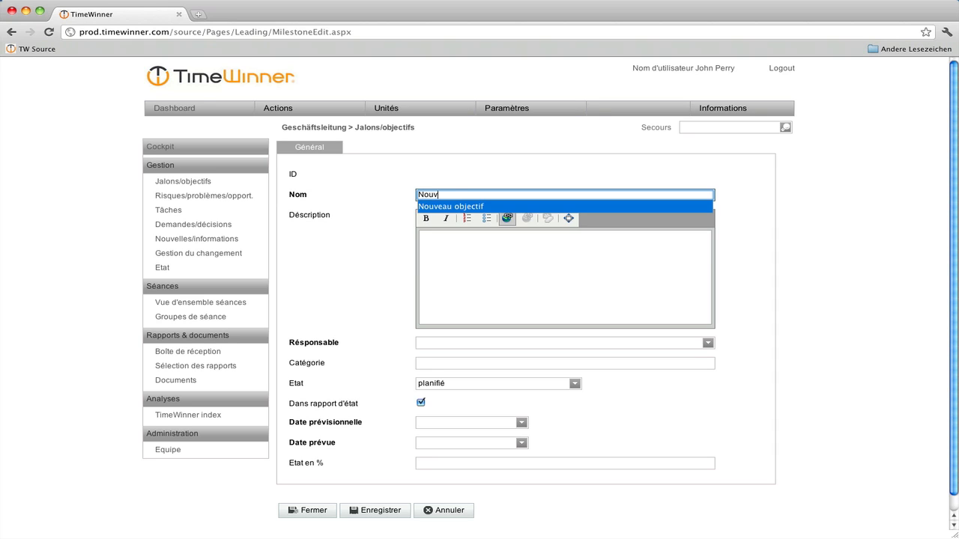
key(Tab)
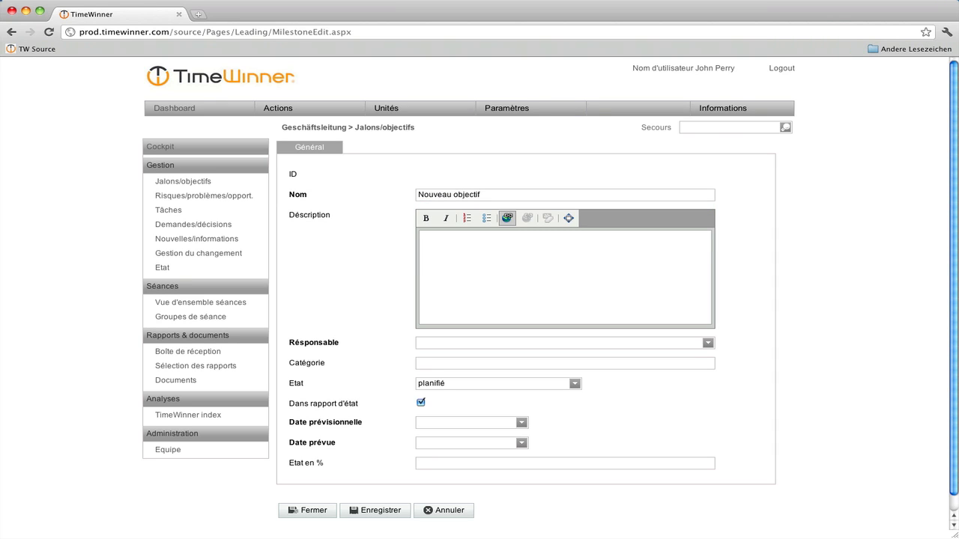
text(Texte nouveau objectif)
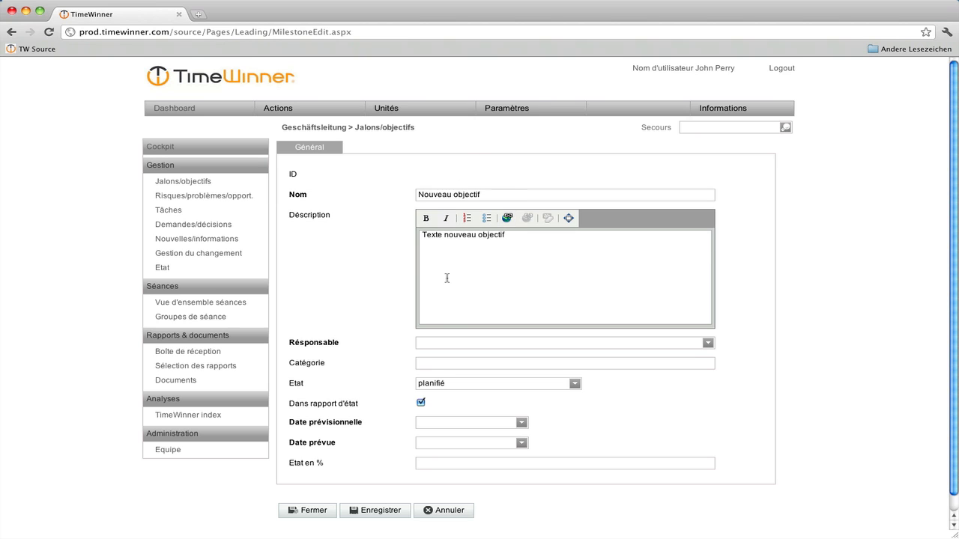
- Assign the first listed Unit Manager as the responsible person for the objective and set its Etat to debuté
click(444, 343)
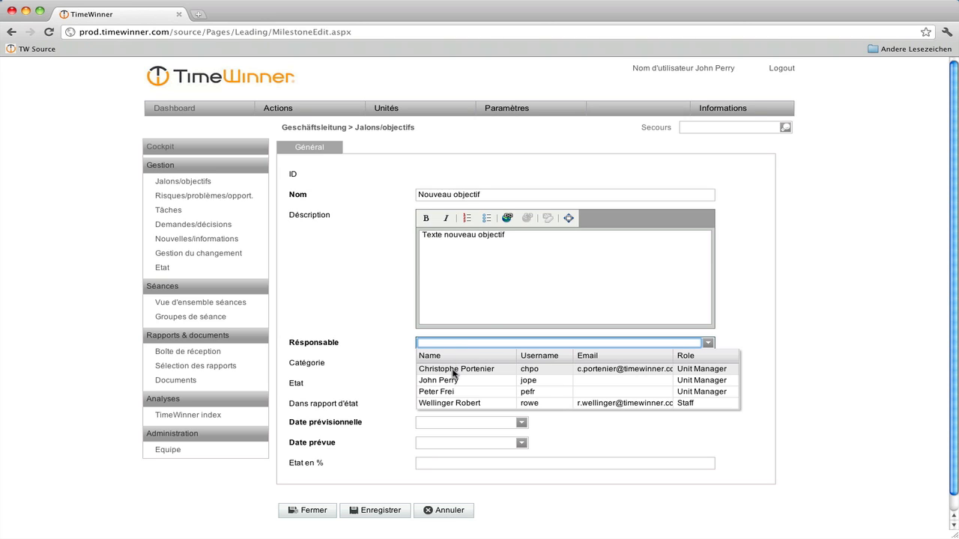
click(453, 371)
click(449, 364)
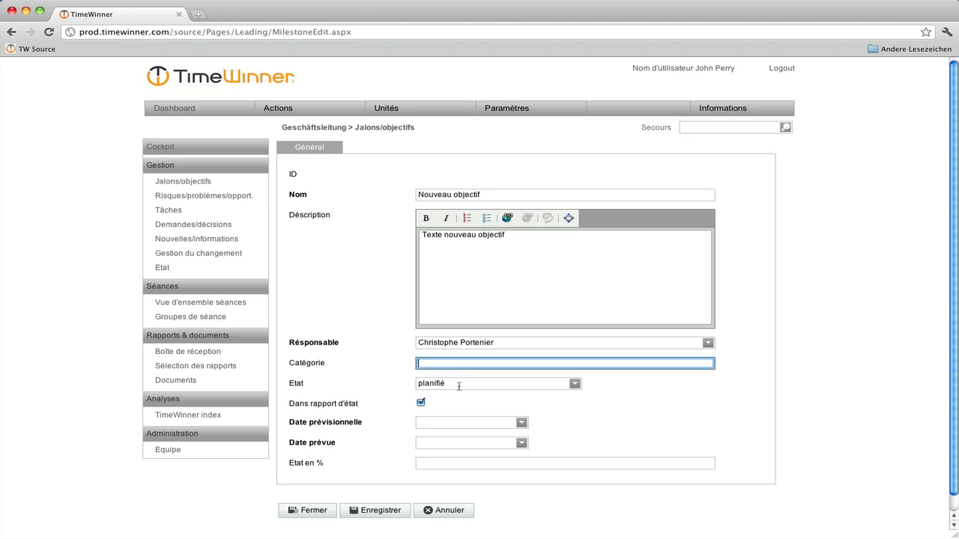
click(460, 384)
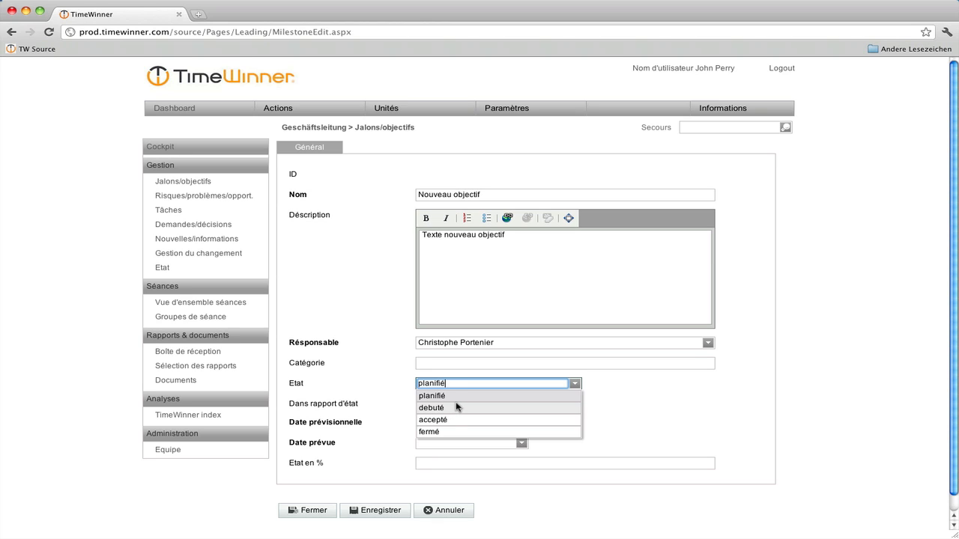
click(457, 407)
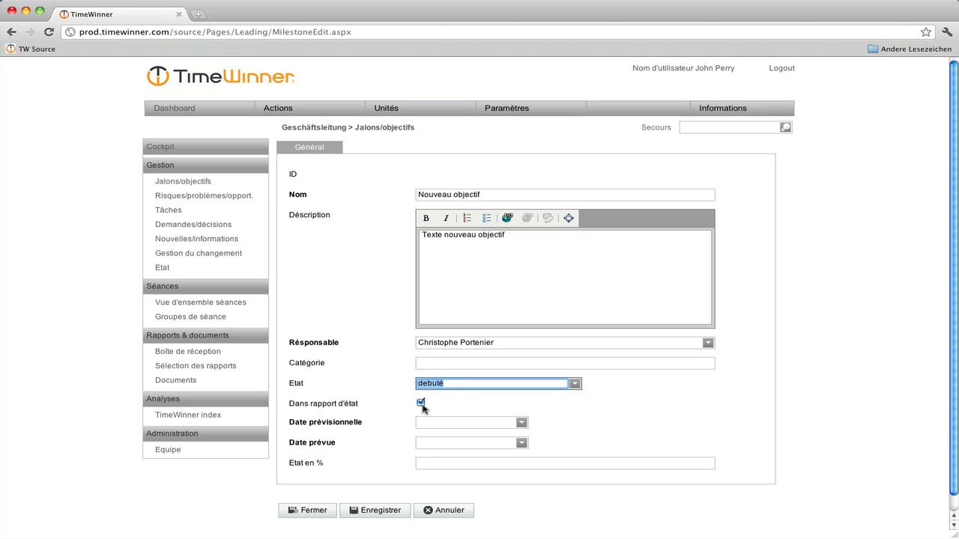
click(421, 404)
- Set the objective's Date prévisionnelle to 31.12.2011
click(521, 424)
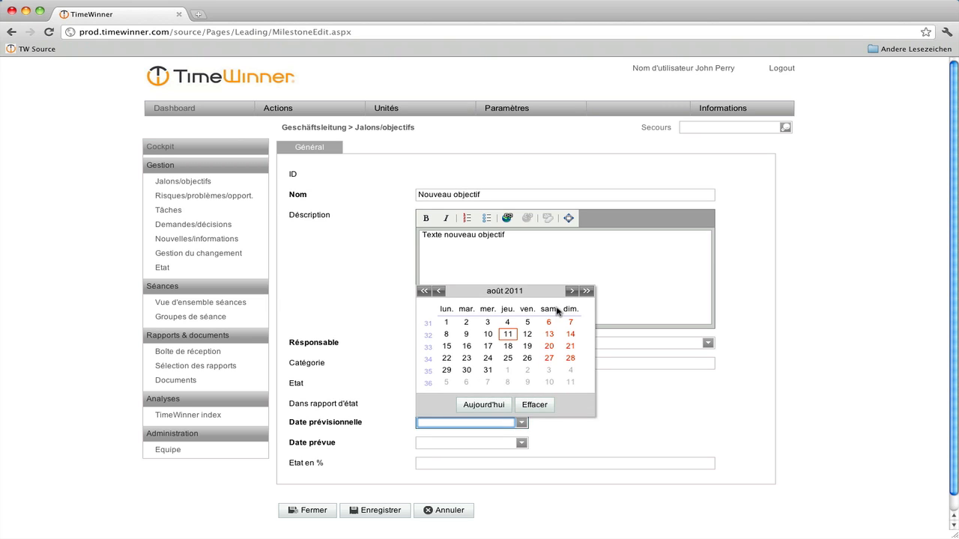
click(571, 291)
click(570, 292)
click(571, 292)
click(571, 291)
click(571, 292)
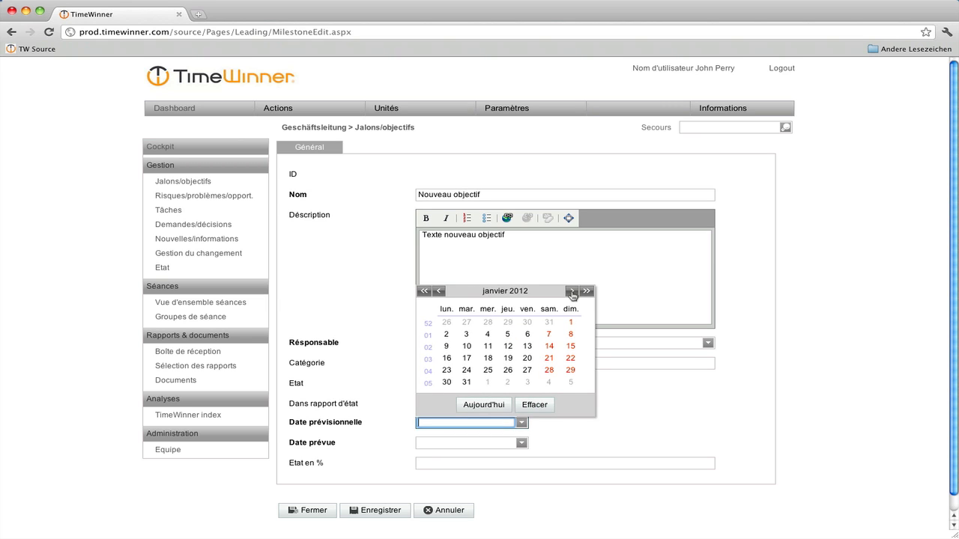
click(438, 291)
click(438, 292)
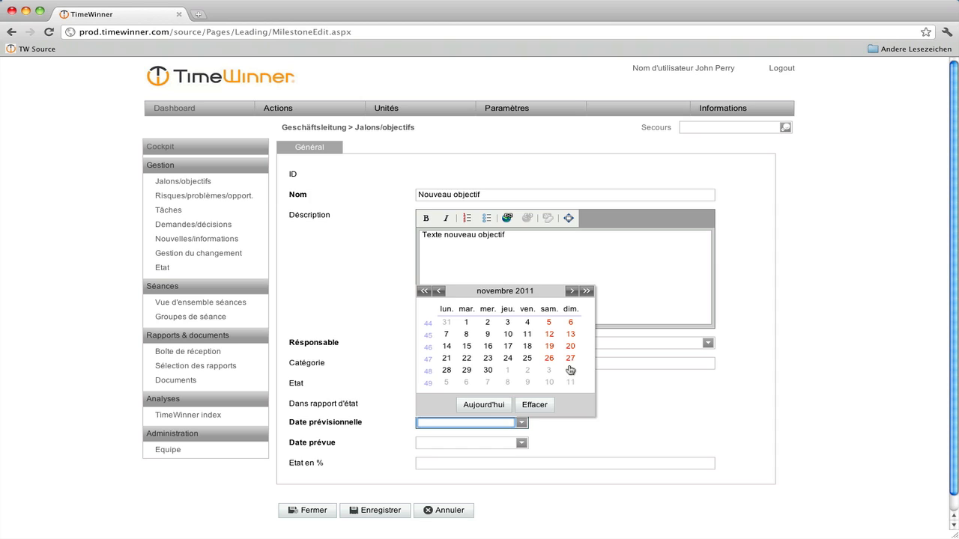
click(571, 292)
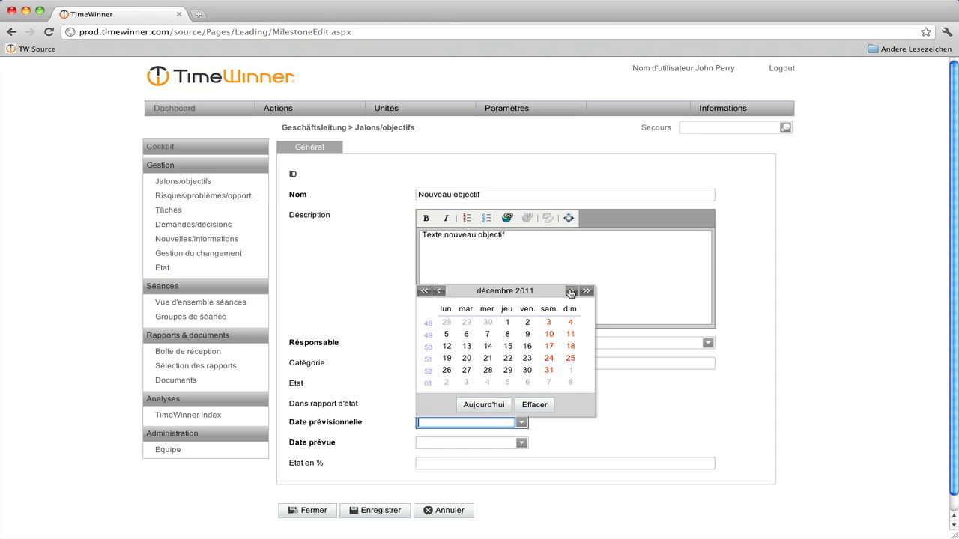
click(549, 370)
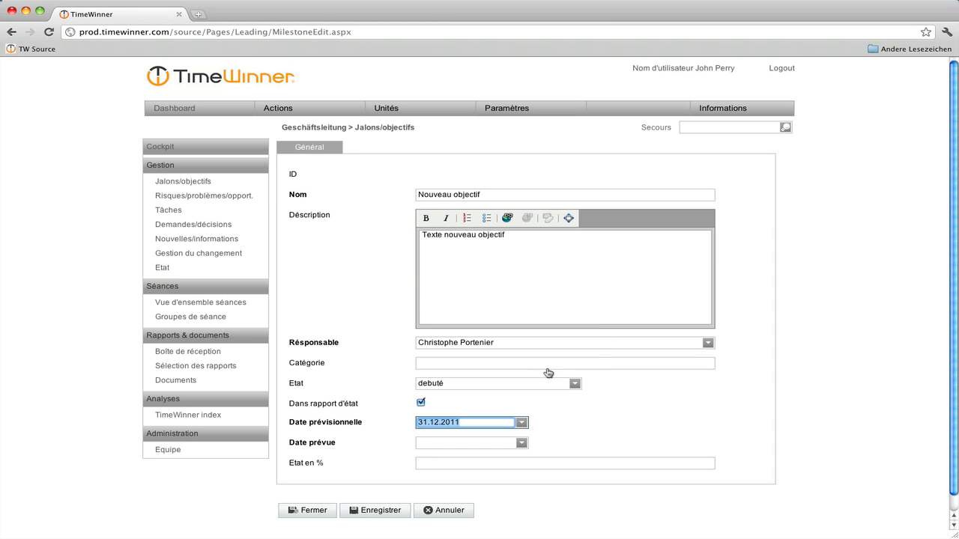
click(471, 422)
- Set the objective's Date prévue to 30.11.2011, leave Etat en % empty, and save and close the entry
click(458, 442)
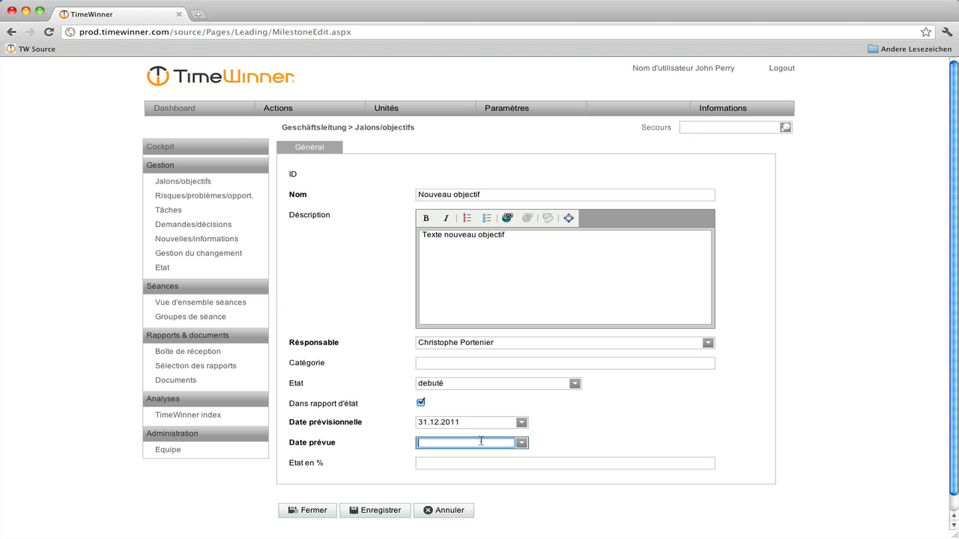
click(521, 443)
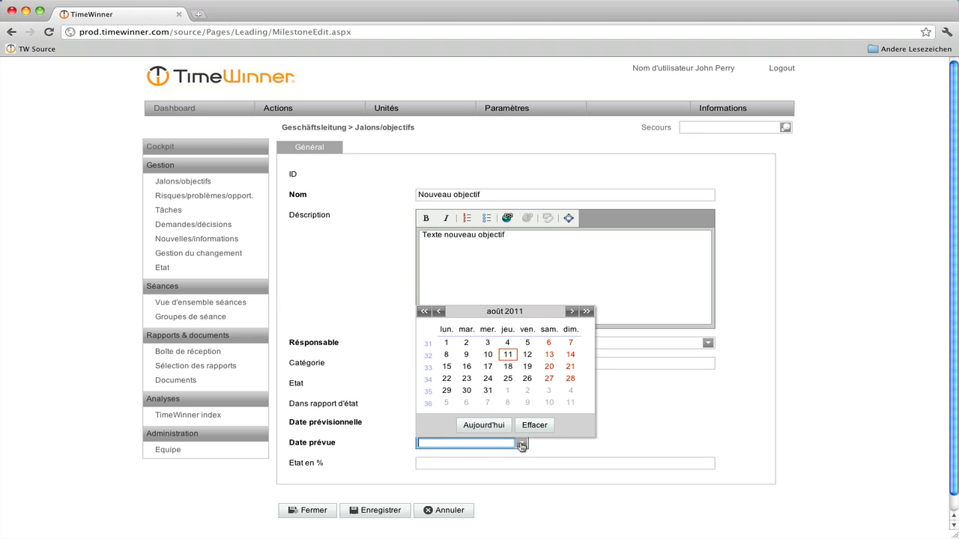
click(570, 311)
click(571, 311)
click(571, 311)
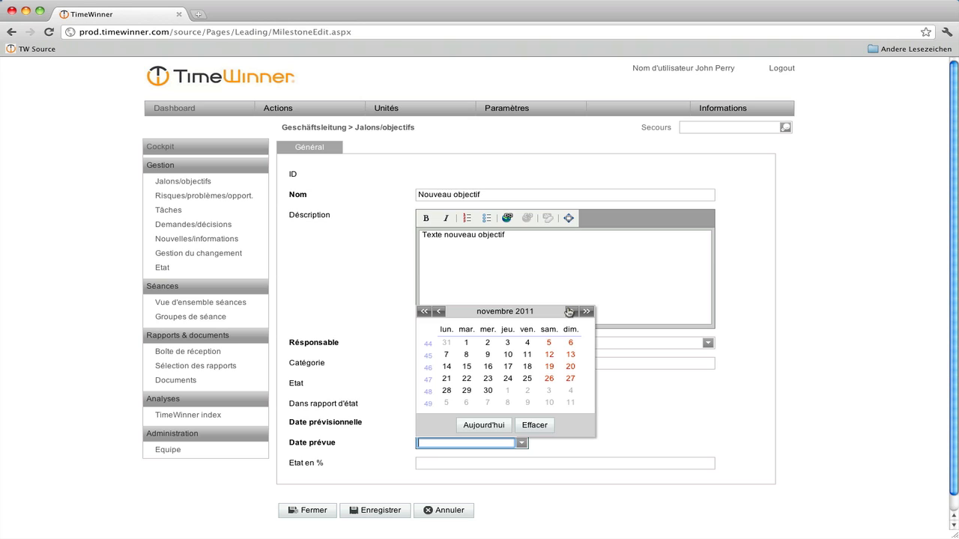
click(488, 390)
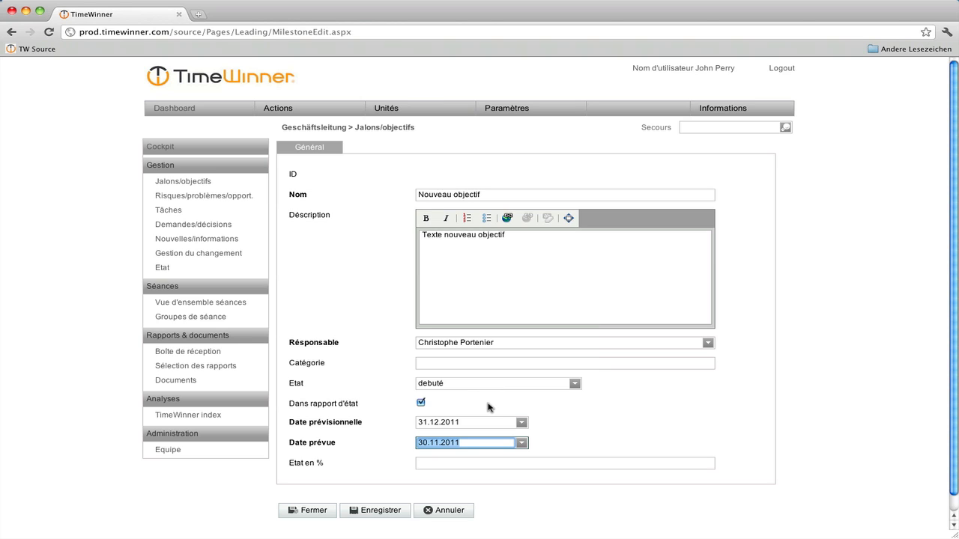
click(440, 464)
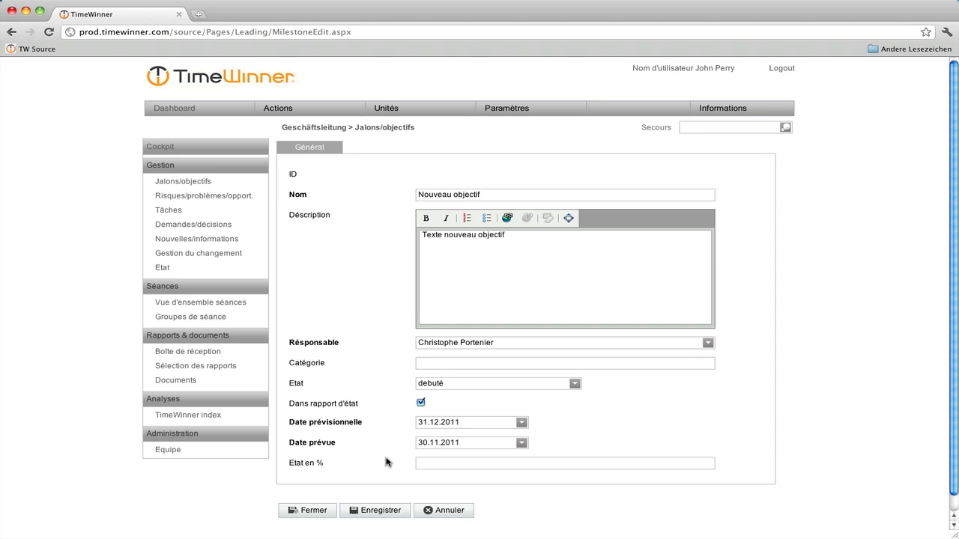
click(319, 516)
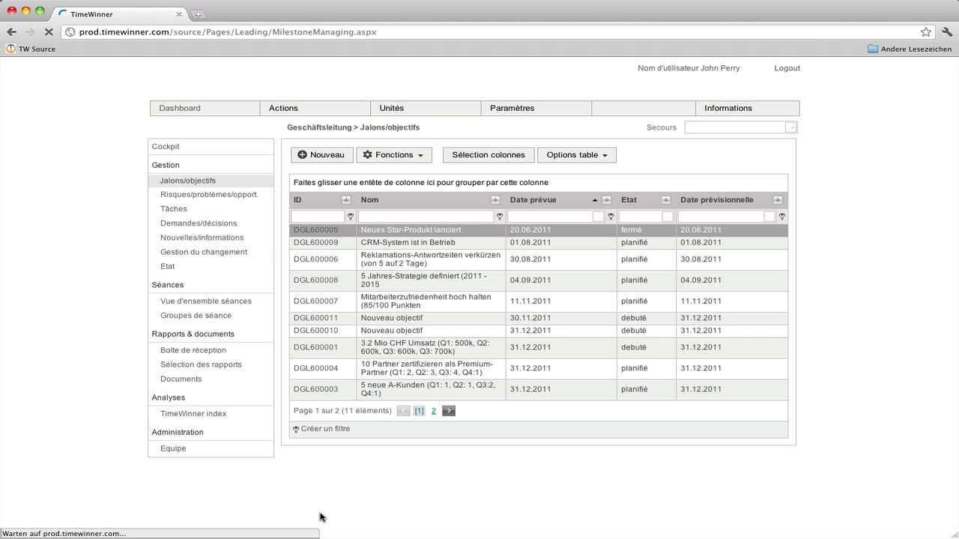
- Select the "Nouveau objectif" entry planned for 30.11.2011 in the list and look at the available functions
click(316, 280)
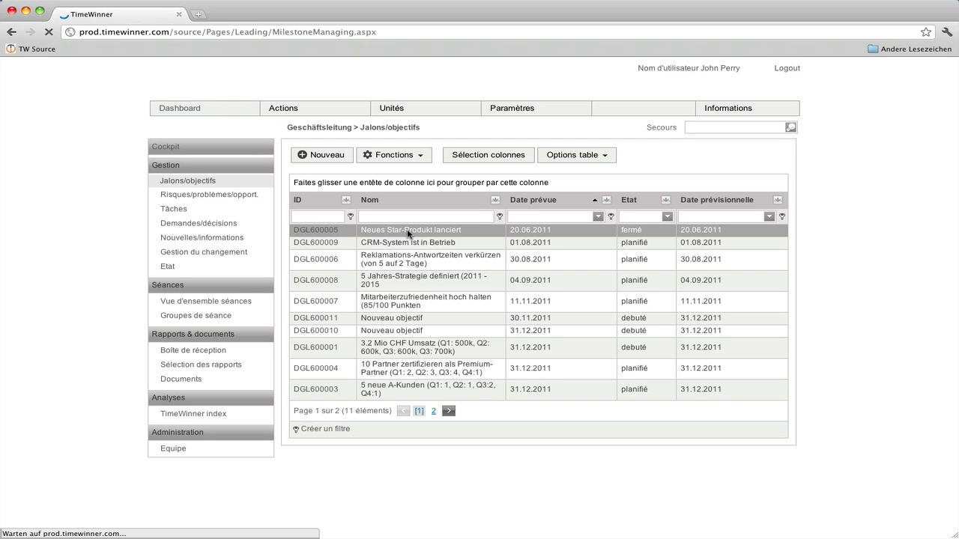
click(433, 319)
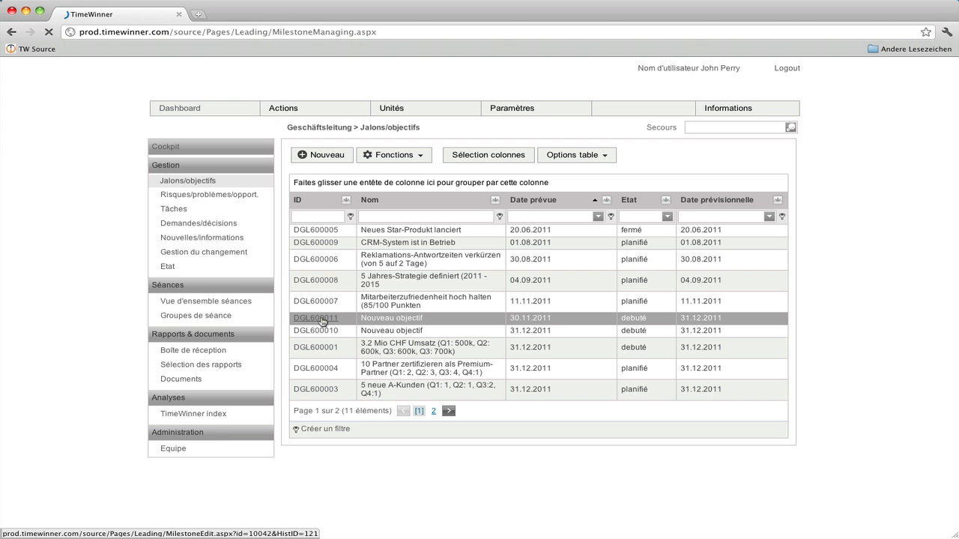
click(418, 162)
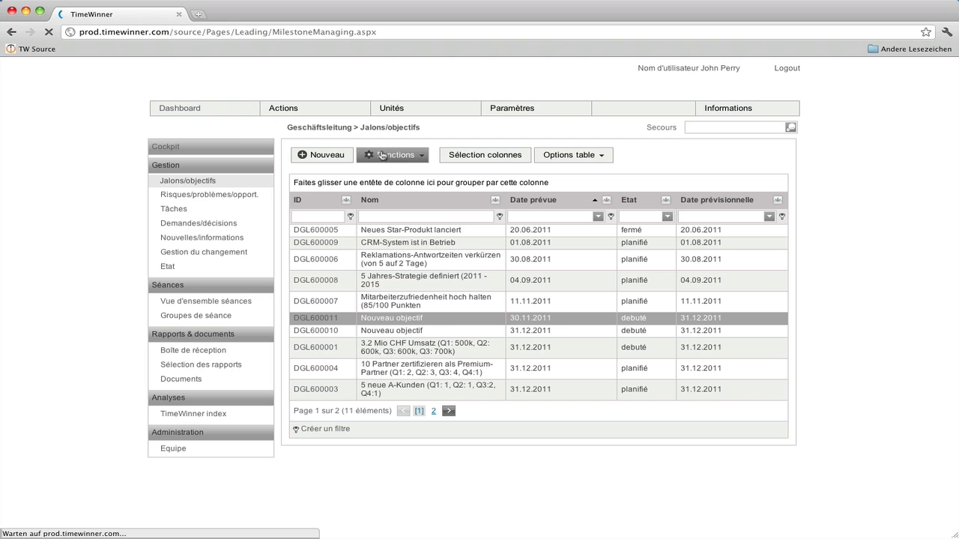
click(382, 155)
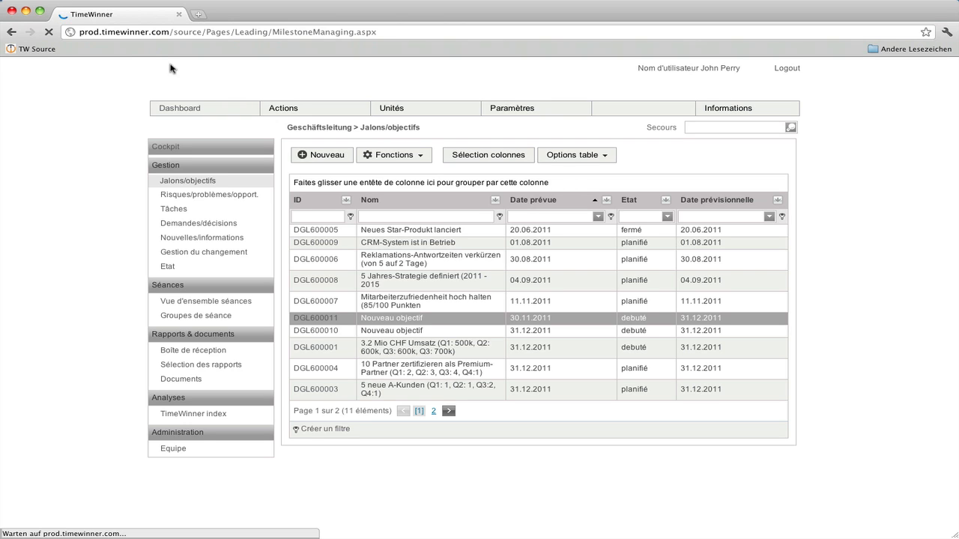
- Minimize the browser window
click(25, 11)
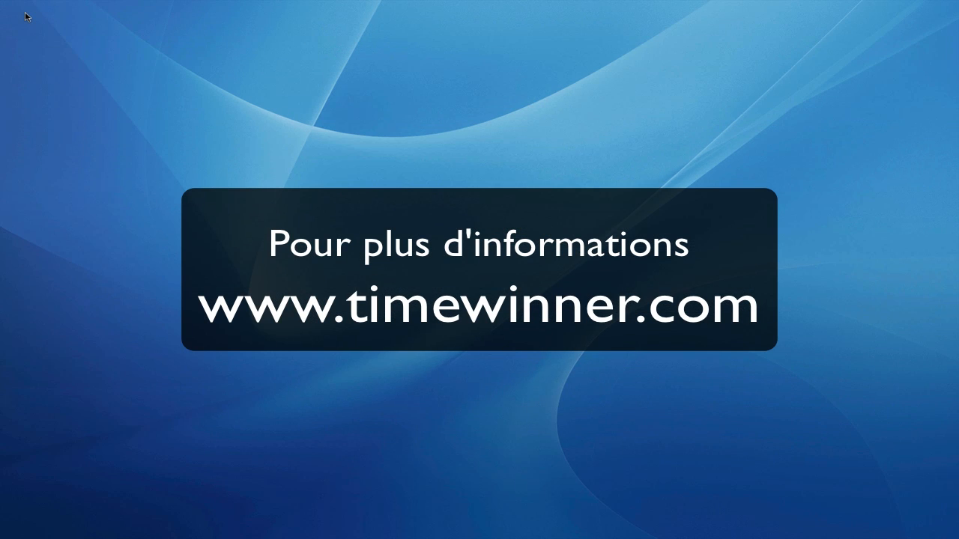